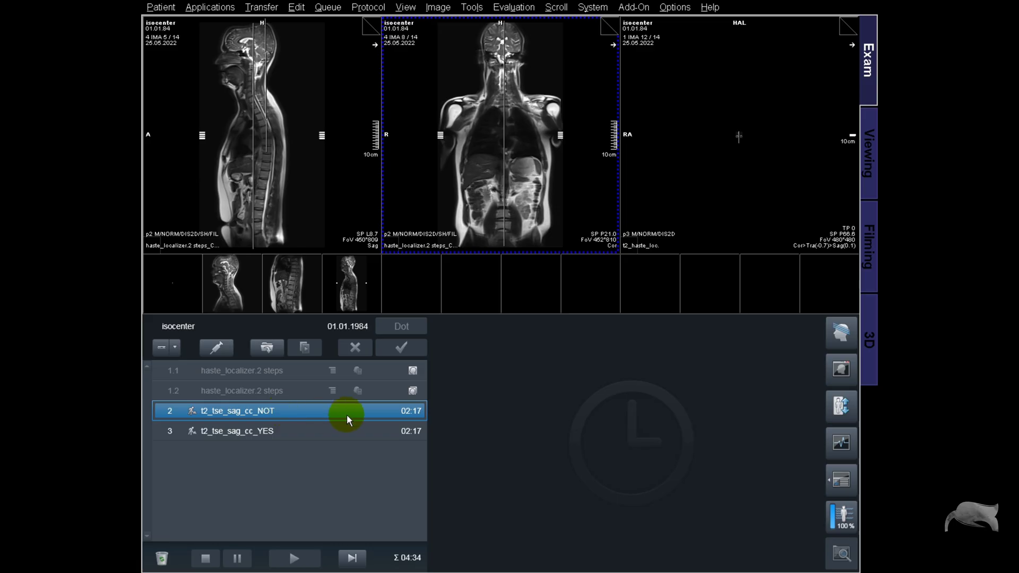
Position the t2_tse_sag_cc_NOT sagittal slices over the cervical spine and apply the planning
{"action": "double_click", "coordinate": [298, 410]}
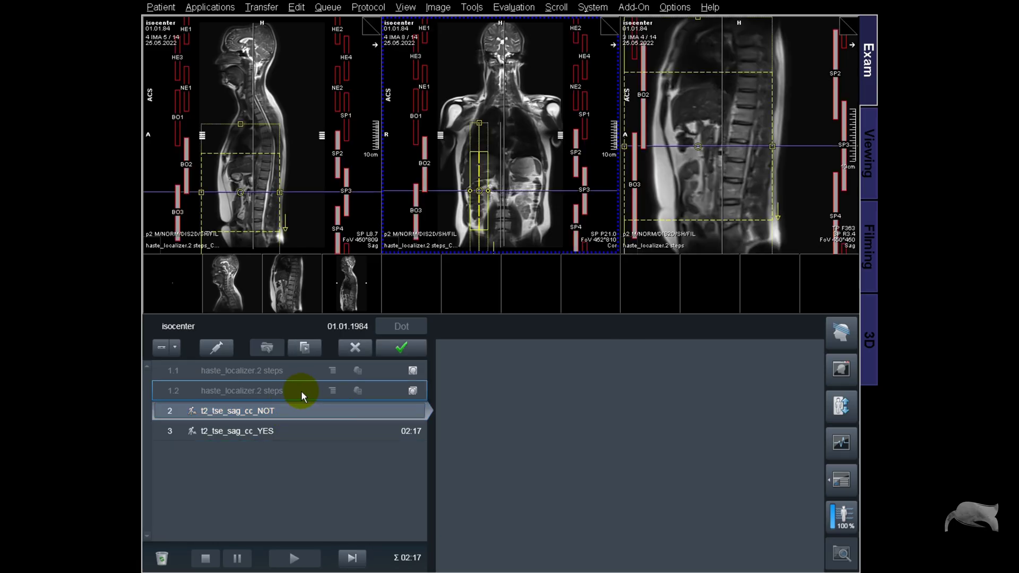
{"action": "left_click", "coordinate": [242, 198]}
{"action": "left_click_drag", "start_coordinate": [243, 198], "coordinate": [255, 93]}
{"action": "left_click_drag", "start_coordinate": [478, 89], "coordinate": [503, 86]}
{"action": "left_click", "coordinate": [499, 196]}
{"action": "left_click", "coordinate": [355, 350]}
Open t2_tse_sag_cc_YES for planning and nudge its sagittal slices slightly lower
{"action": "left_click", "coordinate": [274, 432]}
{"action": "left_click", "coordinate": [273, 432]}
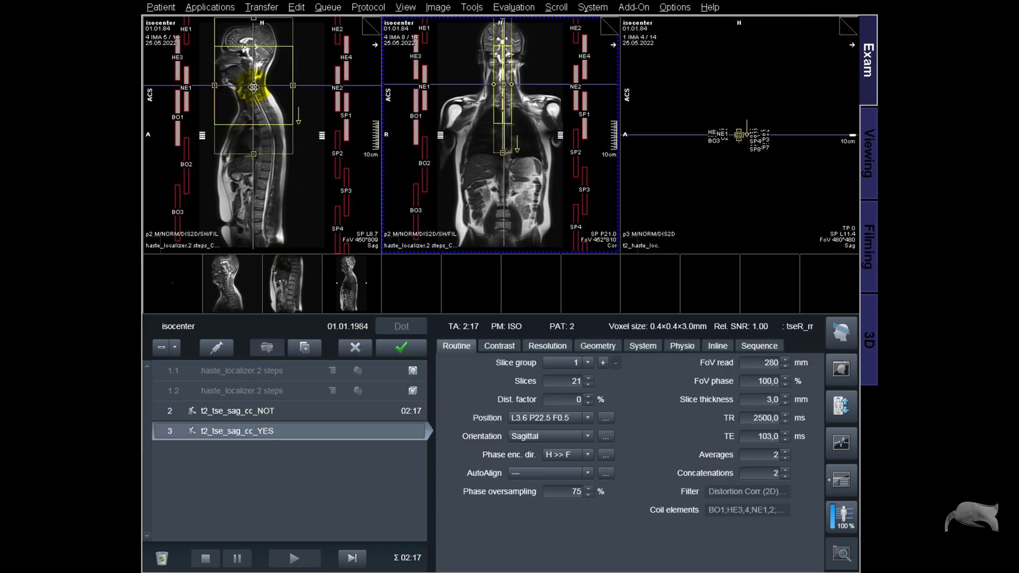
{"action": "left_click_drag", "start_coordinate": [253, 85], "coordinate": [254, 88]}
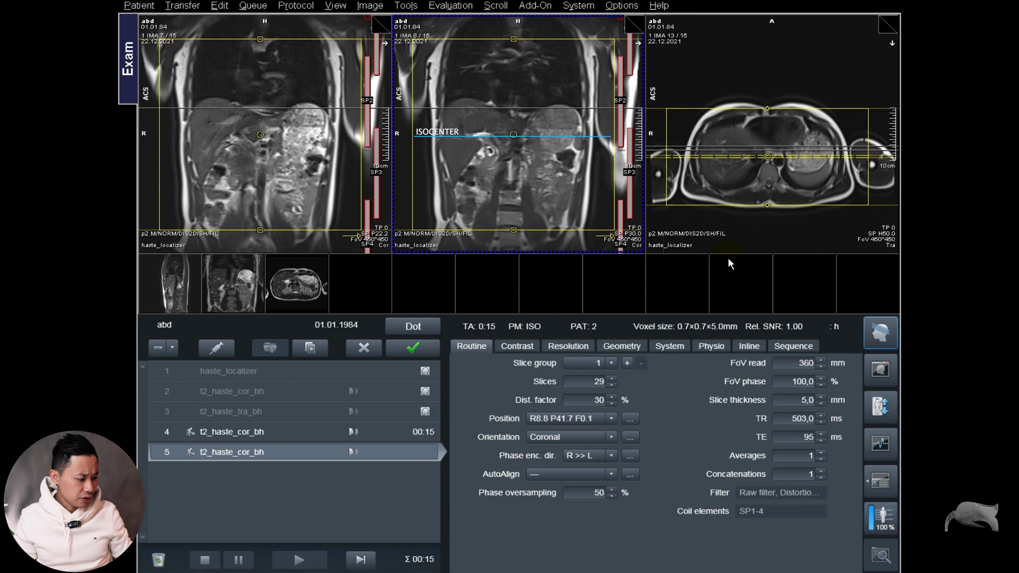
Drag the coronal HASTE slab lower, verify table position F 55 mm under System > Miscellaneous, and apply
{"action": "left_click", "coordinate": [559, 243]}
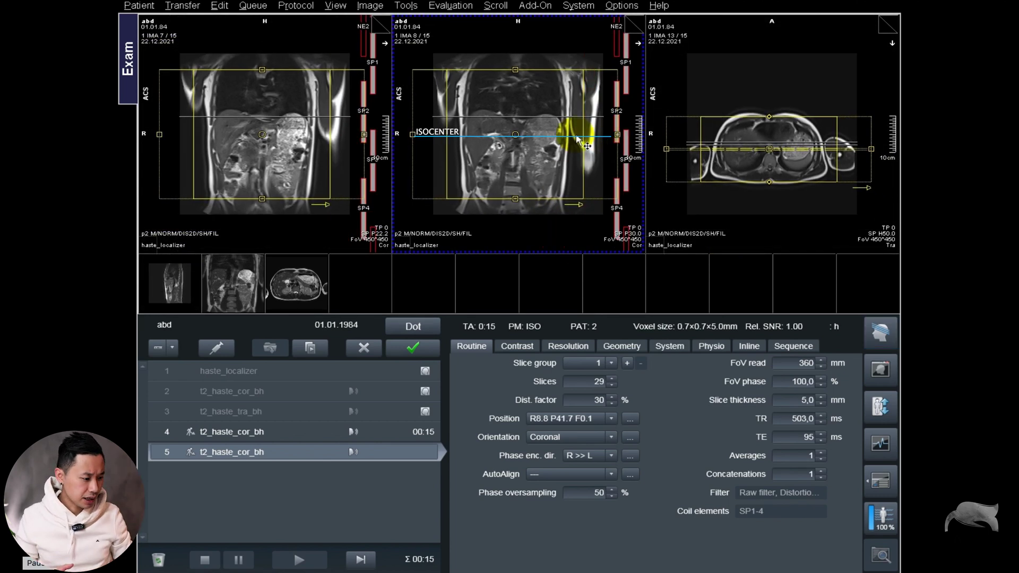
{"action": "left_click_drag", "start_coordinate": [513, 136], "coordinate": [514, 153]}
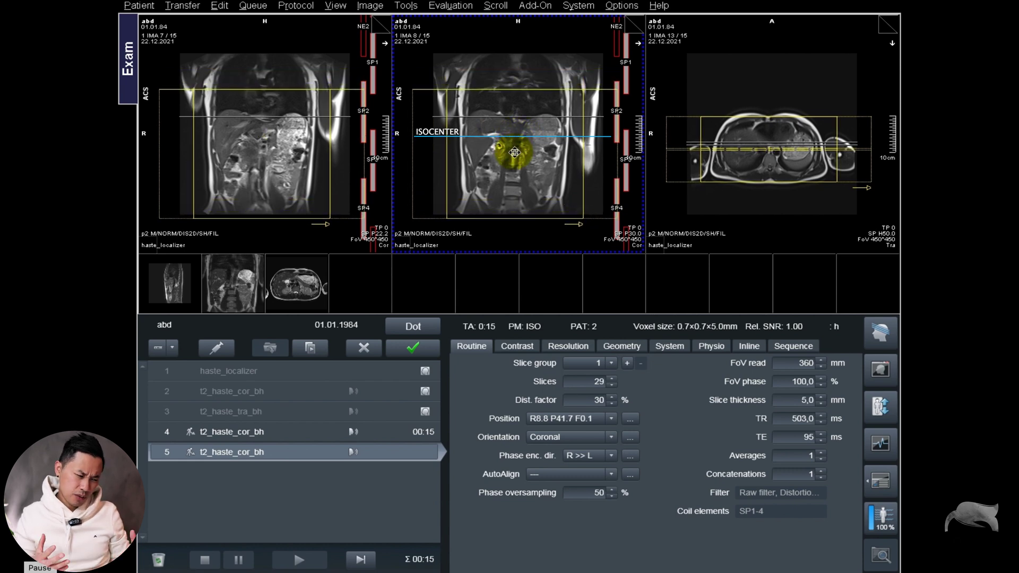
{"action": "left_click", "coordinate": [668, 353]}
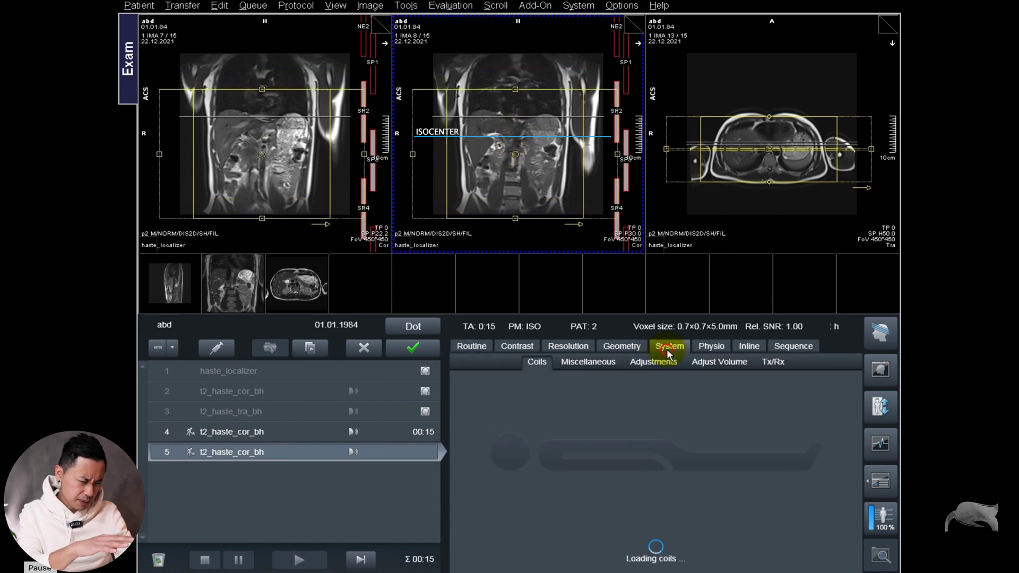
{"action": "left_click", "coordinate": [608, 362]}
{"action": "left_click", "coordinate": [603, 418]}
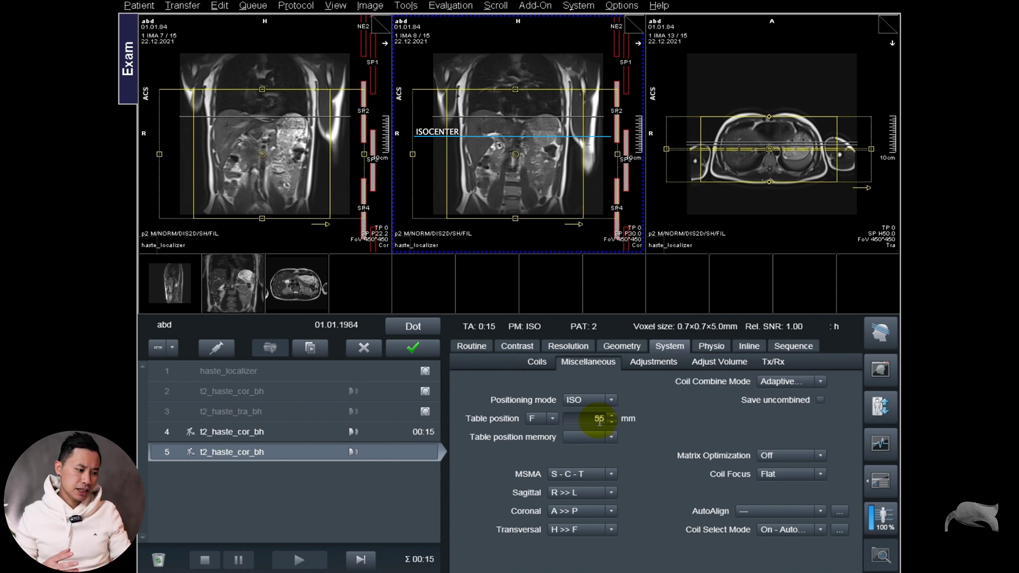
{"action": "left_click", "coordinate": [414, 348]}
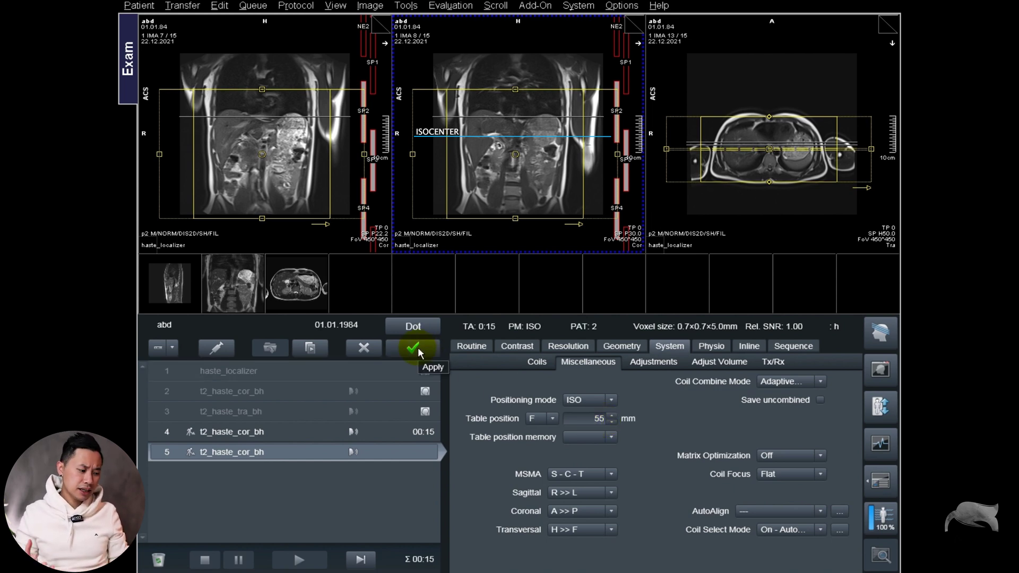
{"action": "left_click", "coordinate": [350, 450]}
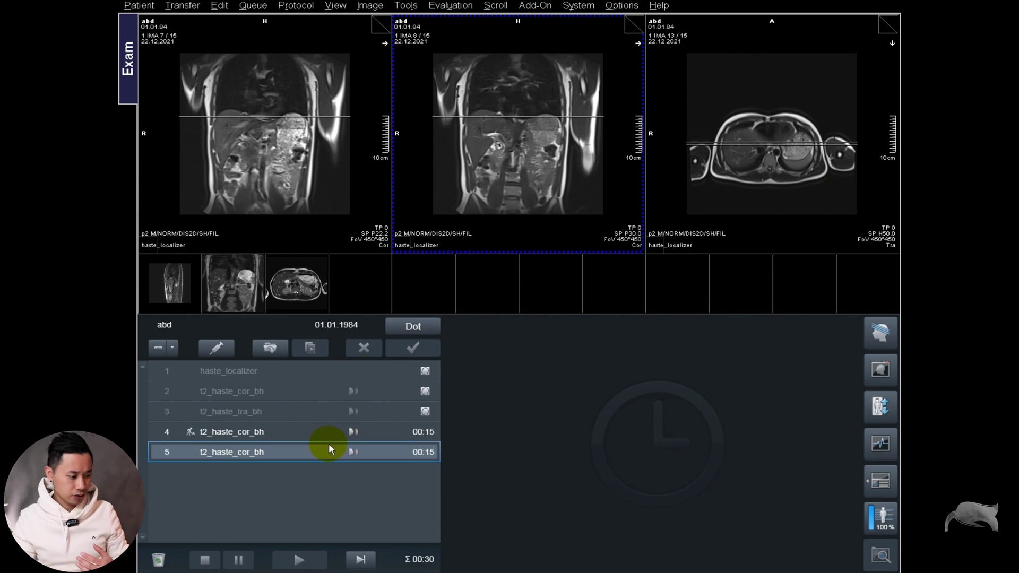
Add the t2_haste_cor_bh queue entry to the Dot program as a step and save the program
{"action": "left_click", "coordinate": [256, 451]}
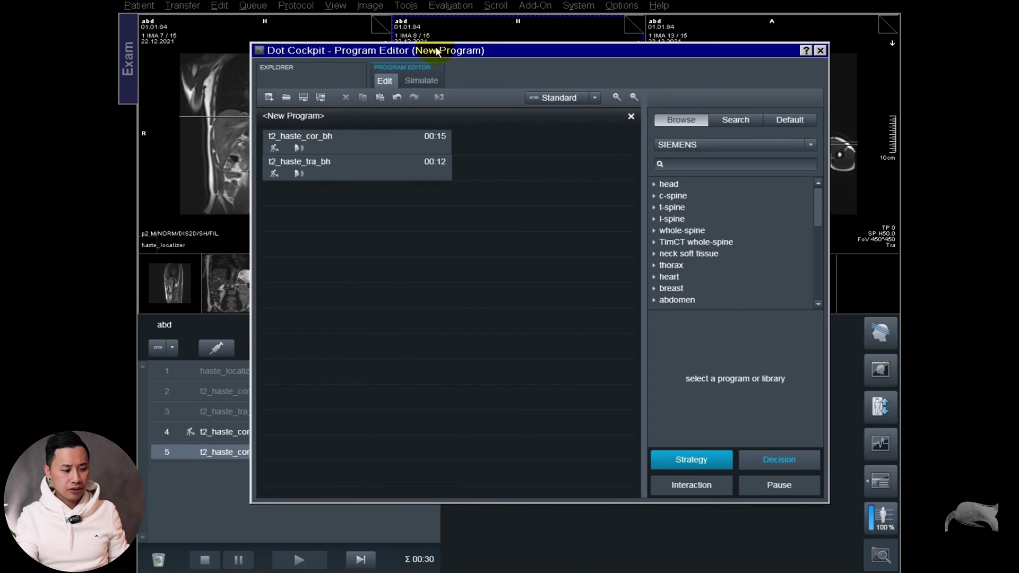
{"action": "left_click_drag", "start_coordinate": [212, 456], "coordinate": [386, 292]}
{"action": "left_click", "coordinate": [303, 98]}
Delete queue row 5 and drag program step 3 back into the exam queue
{"action": "left_click_drag", "start_coordinate": [440, 50], "coordinate": [567, 65]}
{"action": "left_click", "coordinate": [289, 454]}
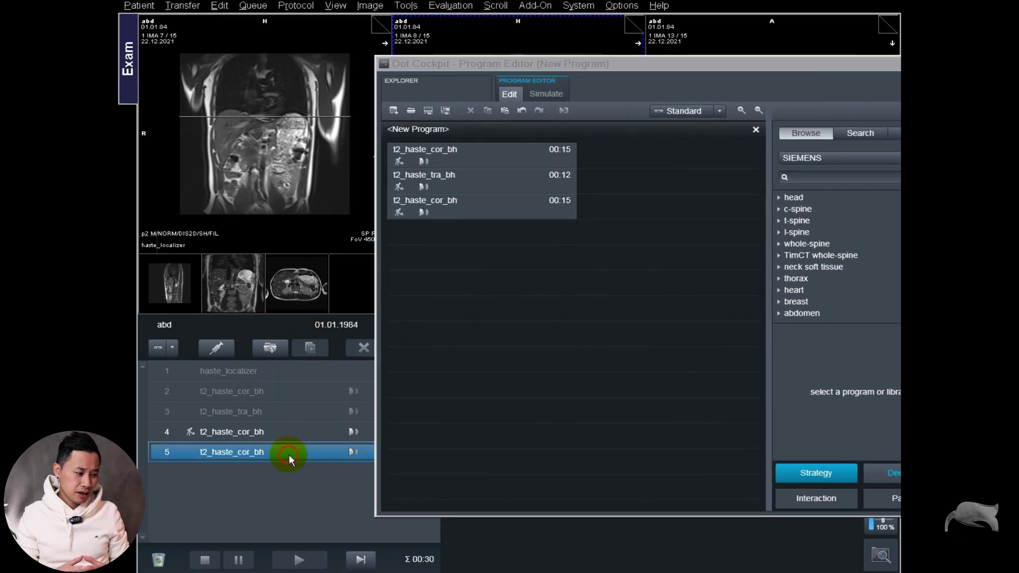
{"action": "key", "text": "Delete"}
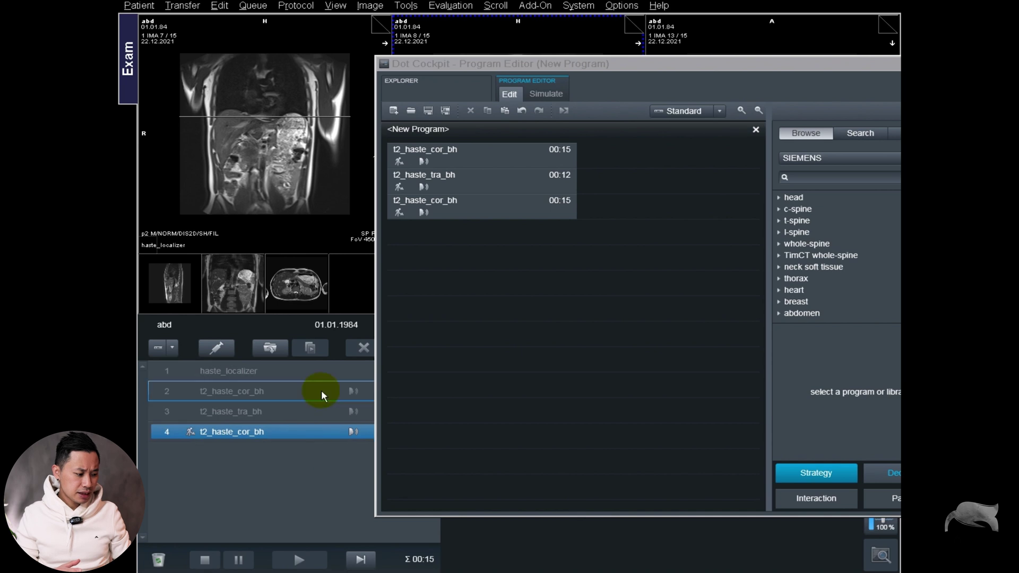
{"action": "left_click_drag", "start_coordinate": [482, 205], "coordinate": [270, 455]}
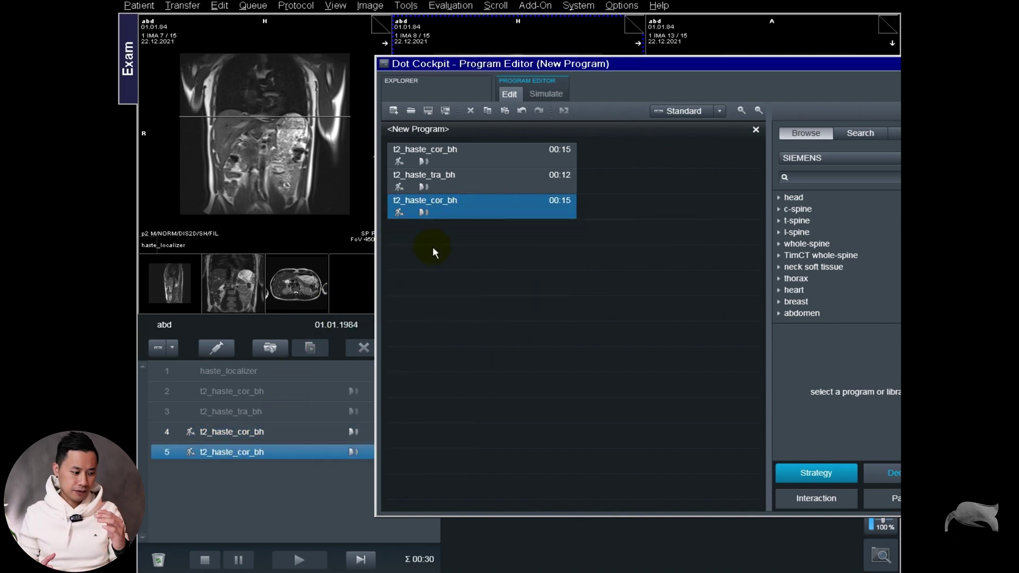
Open the reloaded coronal HASTE in queue row 5 and view its Table position under System > Miscellaneous
{"action": "double_click", "coordinate": [290, 453]}
{"action": "left_click_drag", "start_coordinate": [546, 156], "coordinate": [547, 156]}
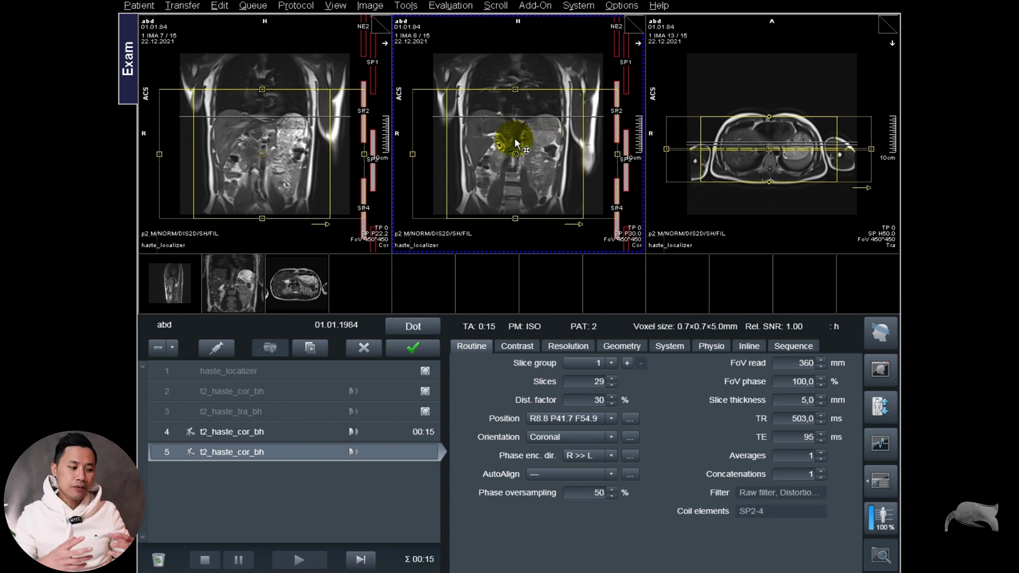
{"action": "left_click", "coordinate": [670, 347]}
{"action": "left_click", "coordinate": [637, 362]}
{"action": "left_click", "coordinate": [589, 362]}
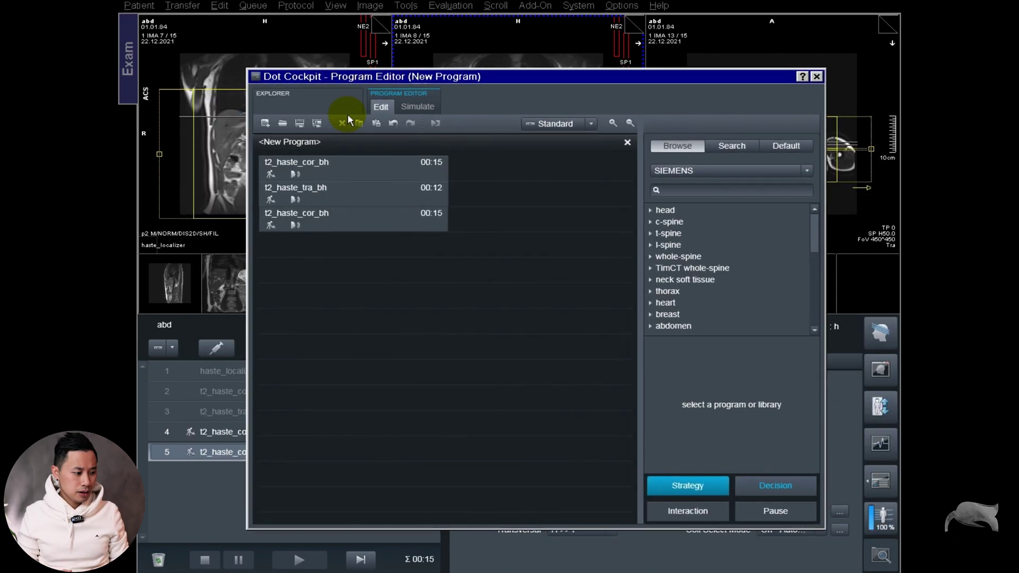
In step 3's properties, set System > Miscellaneous Table position to 0 mm and confirm with OK
{"action": "left_click", "coordinate": [349, 218]}
{"action": "double_click", "coordinate": [349, 218]}
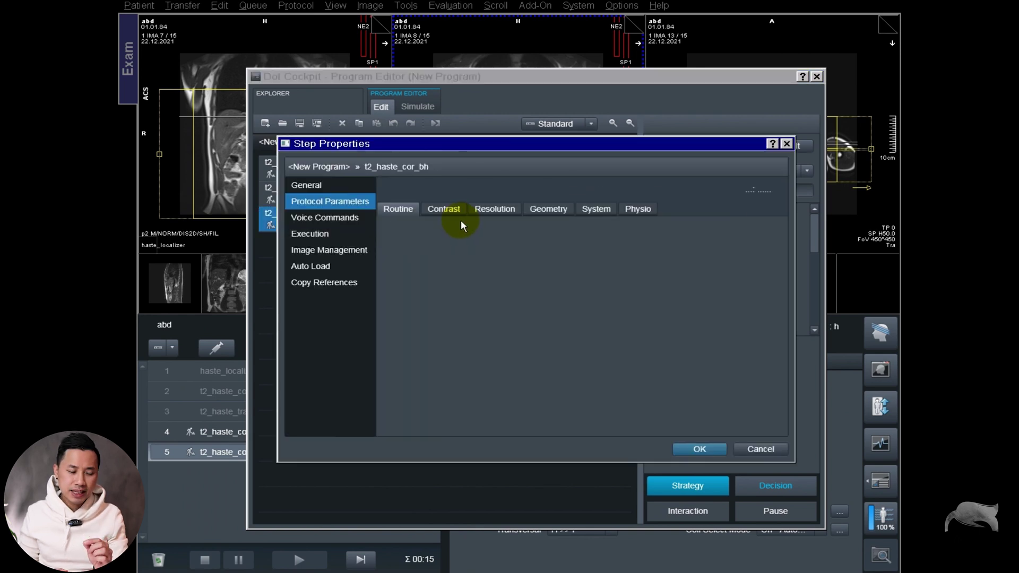
{"action": "left_click", "coordinate": [592, 209]}
{"action": "left_click", "coordinate": [559, 225]}
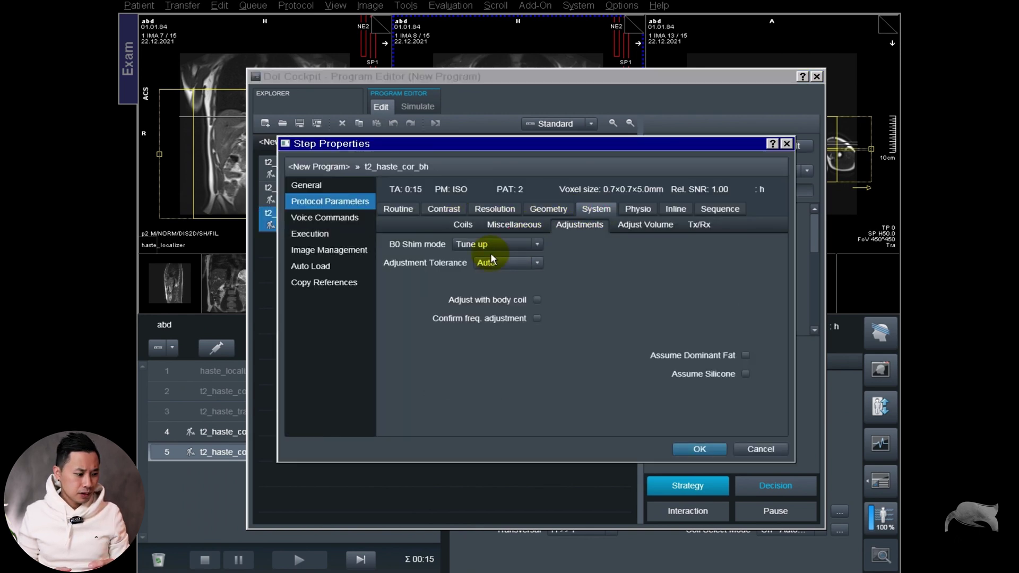
{"action": "left_click", "coordinate": [514, 224]}
{"action": "left_click", "coordinate": [536, 291]}
{"action": "double_click", "coordinate": [527, 283]}
{"action": "type", "text": "0"}
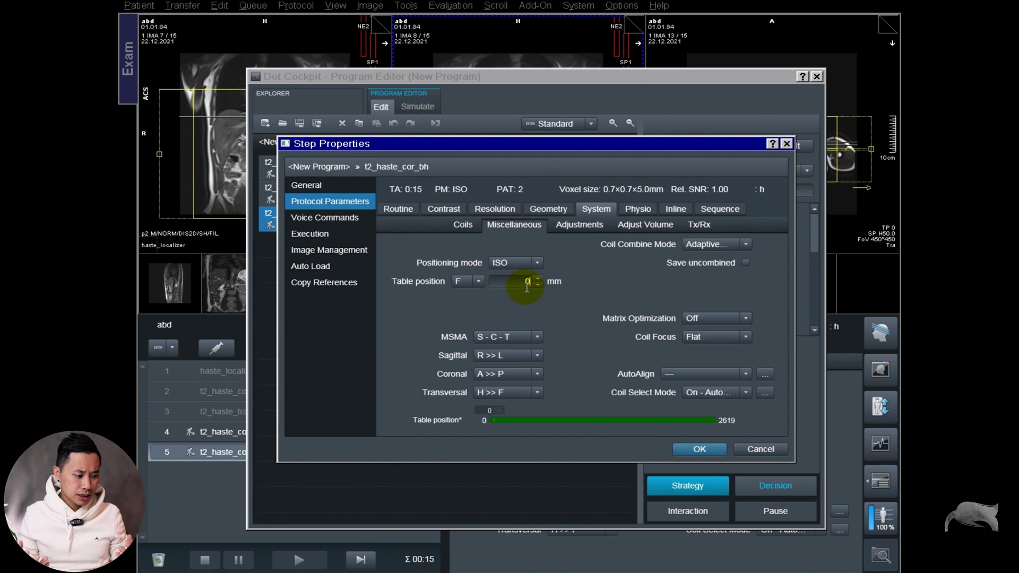
{"action": "left_click", "coordinate": [693, 451]}
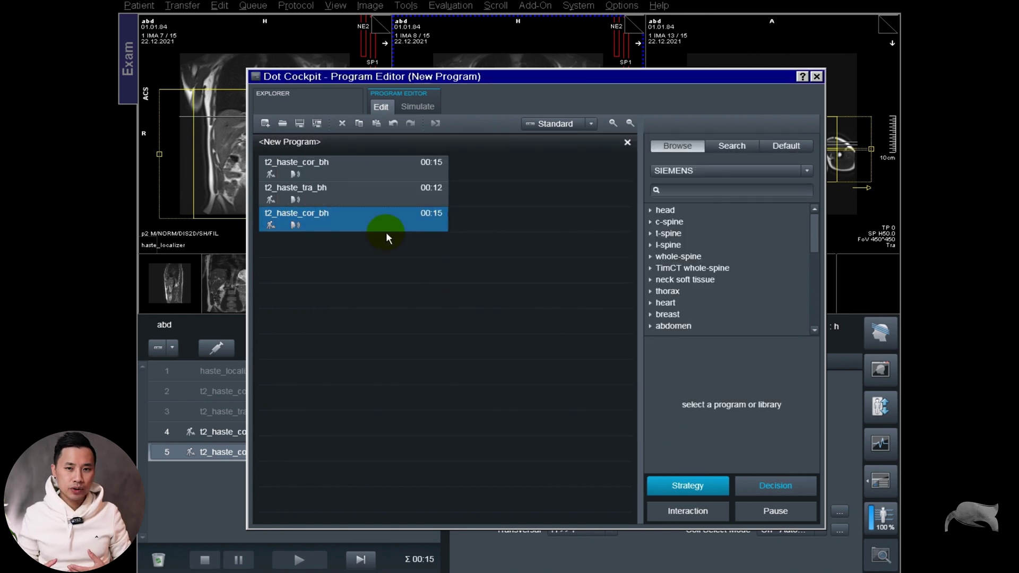
{"action": "left_click_drag", "start_coordinate": [445, 68], "coordinate": [711, 92]}
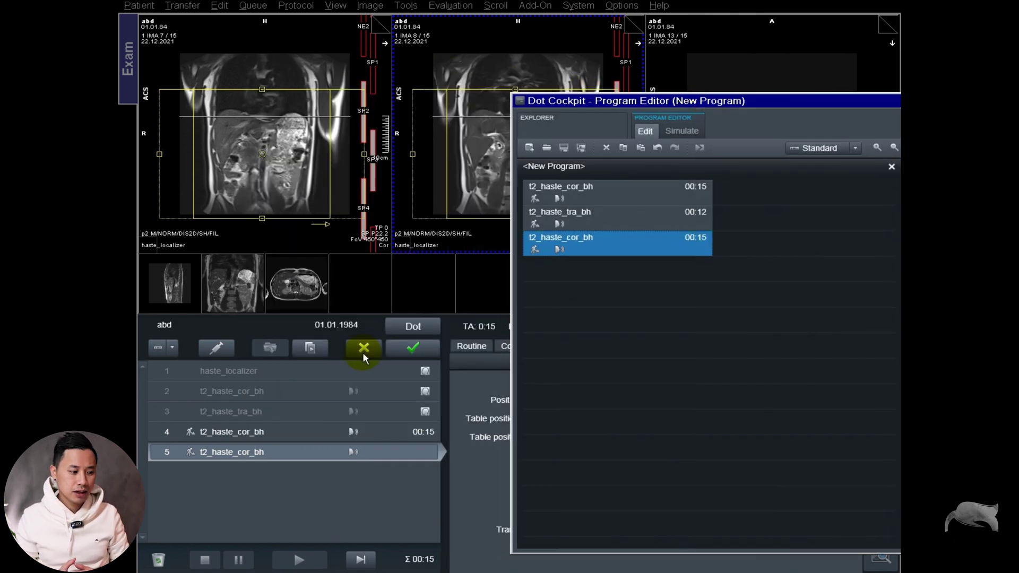
Replace queue row 5 with the edited Dot program step 3
{"action": "left_click", "coordinate": [293, 457]}
{"action": "key", "text": "Delete"}
{"action": "left_click_drag", "start_coordinate": [610, 250], "coordinate": [296, 450]}
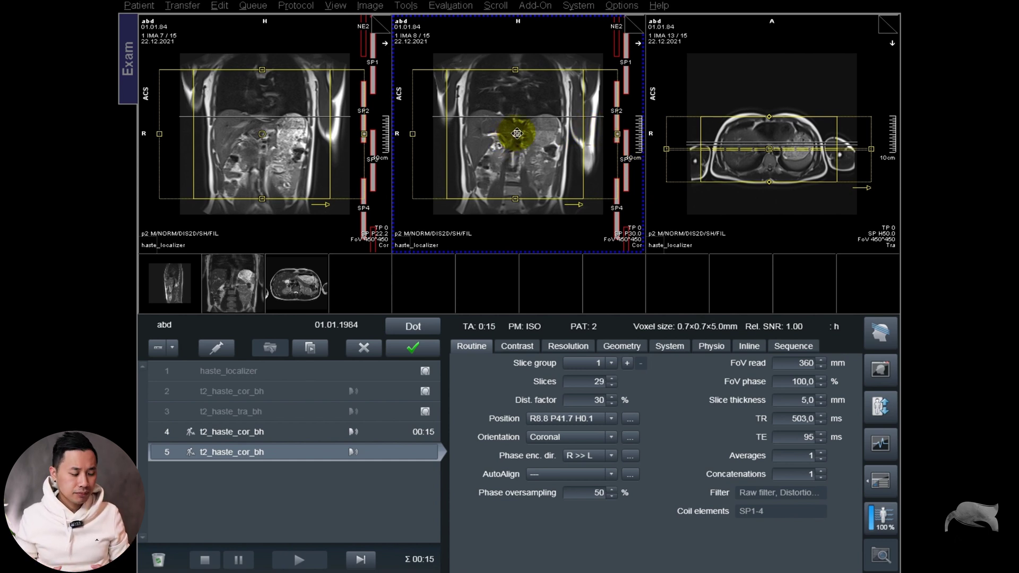
Shift the coronal slab up toward the upper abdomen and check table position H 173 mm
{"action": "left_click_drag", "start_coordinate": [516, 133], "coordinate": [520, 72]}
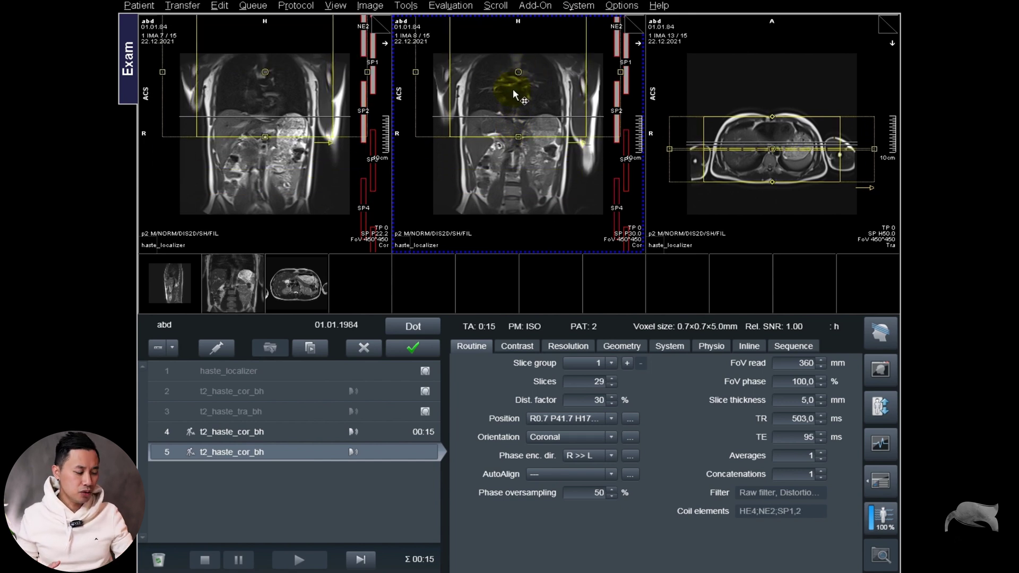
{"action": "left_click", "coordinate": [622, 345]}
{"action": "left_click", "coordinate": [667, 347]}
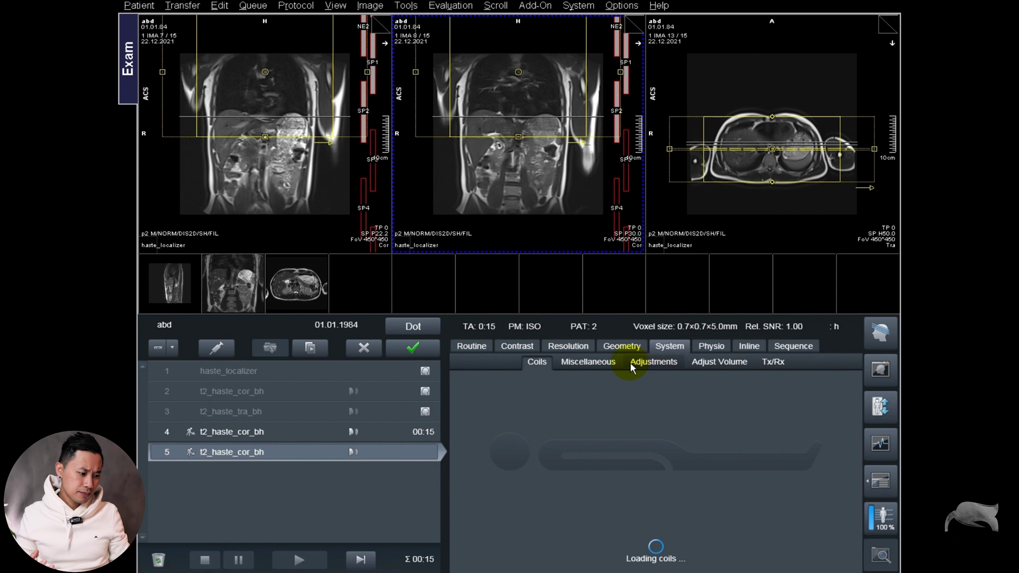